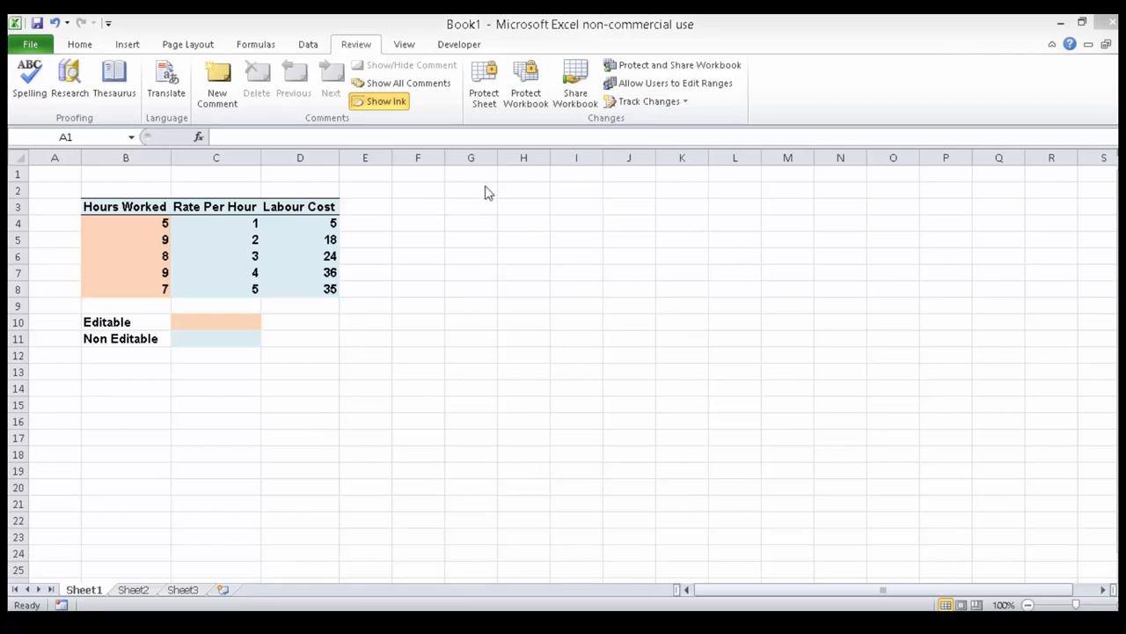
Examine the table's headings, the Labour Cost formulas, and the editable Hours Worked and non-editable rate and cost cells.
left_click(49, 172)
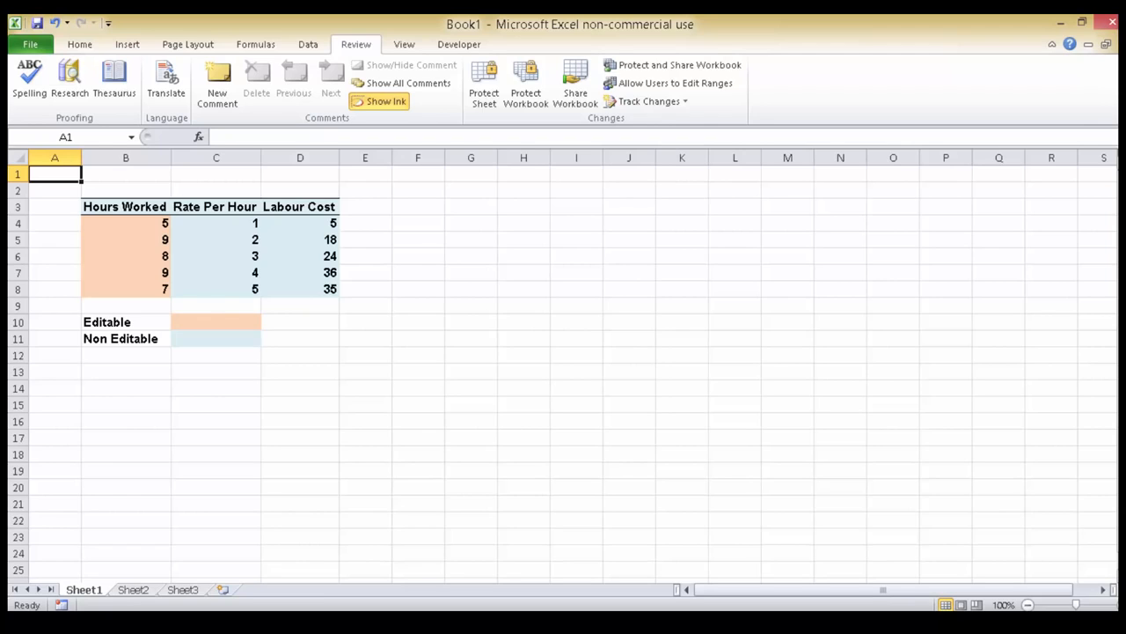
left_click(130, 207)
left_click(237, 208)
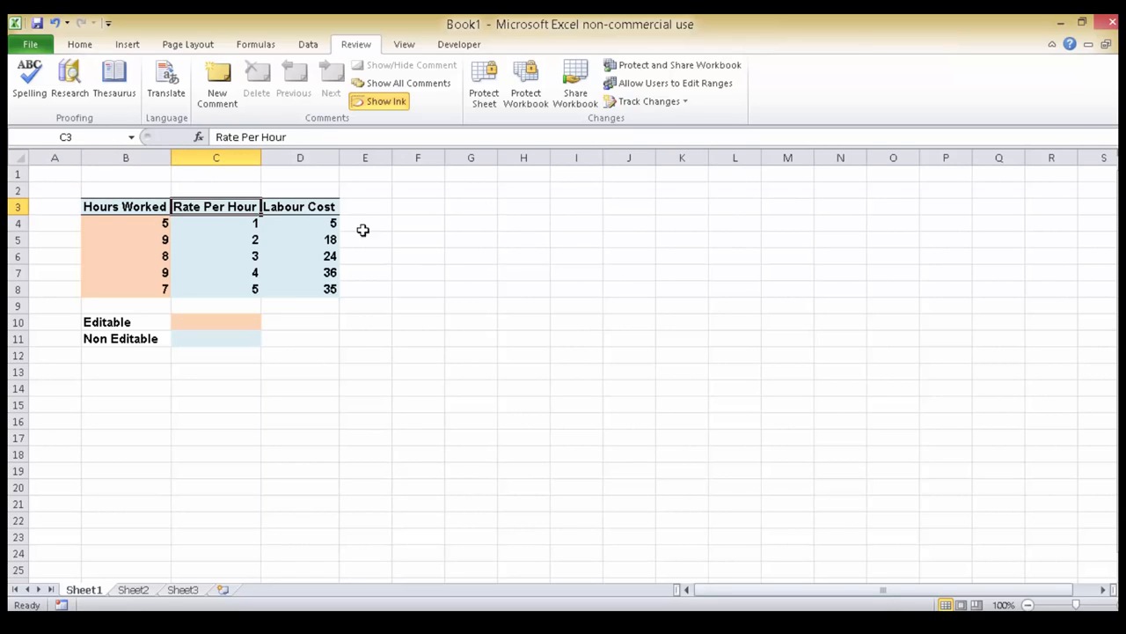
left_click(326, 209)
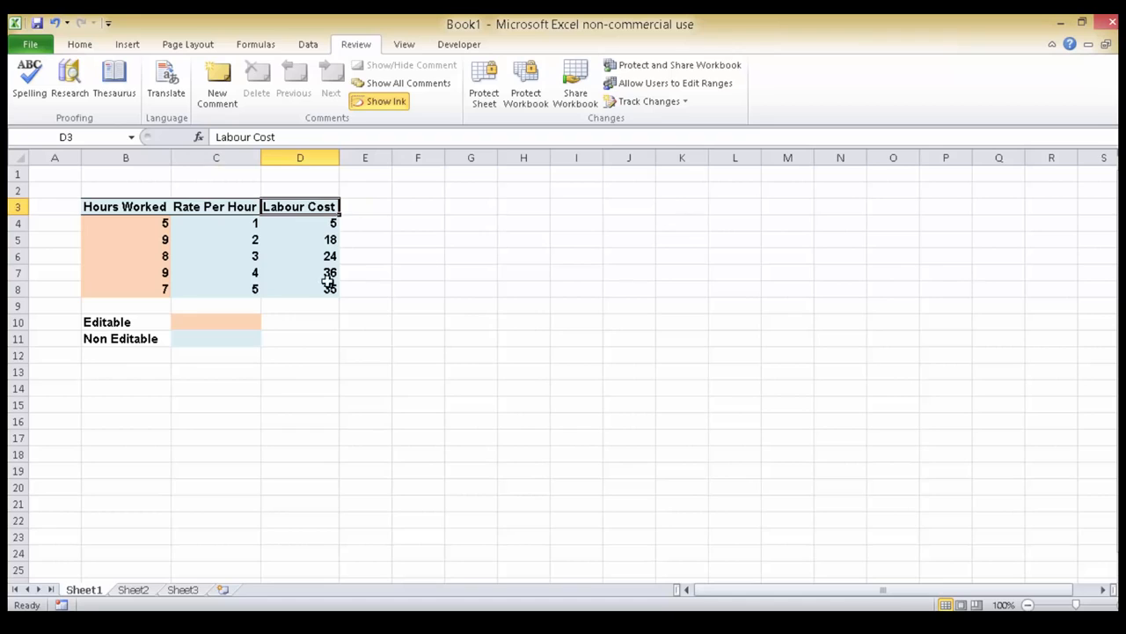
left_click(329, 222)
double_click(328, 223)
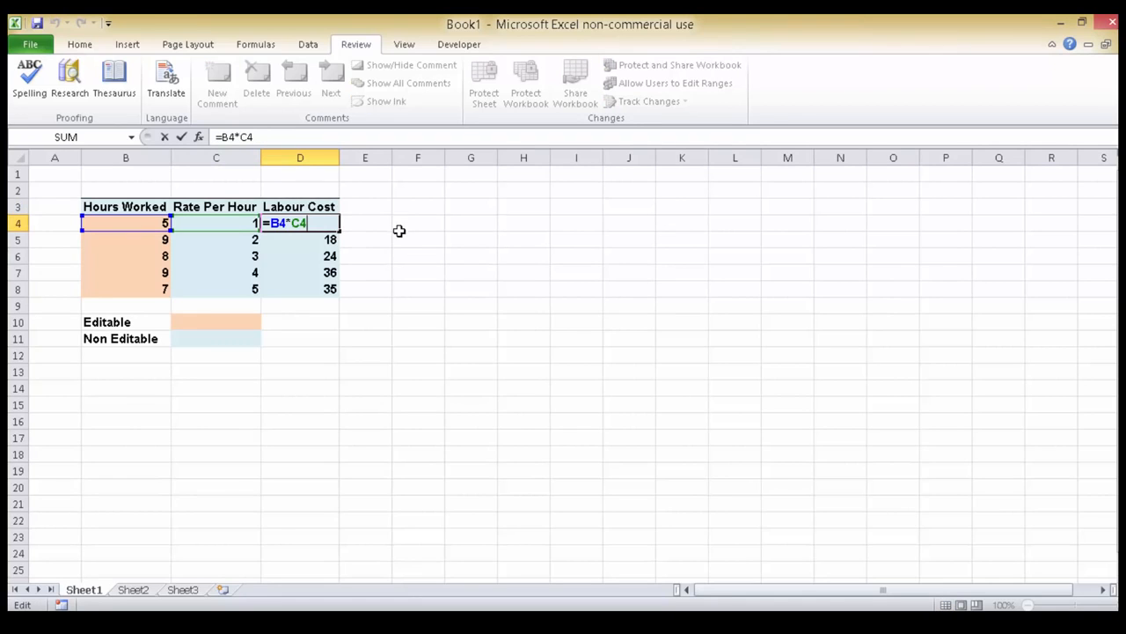
left_click(334, 241)
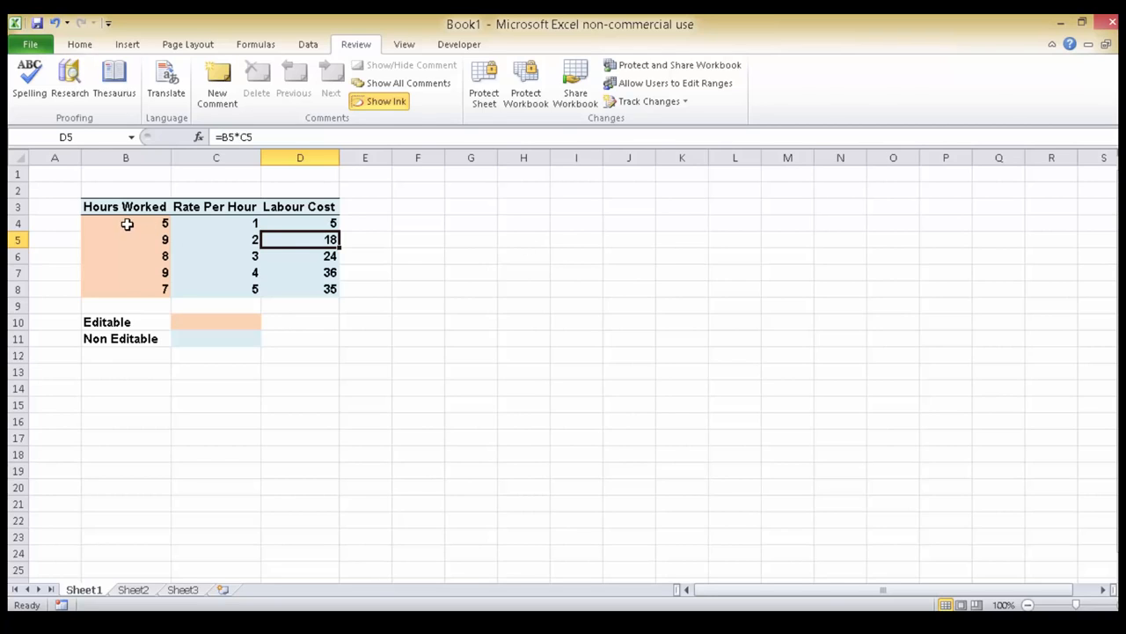
left_click_drag(126, 225, 133, 288)
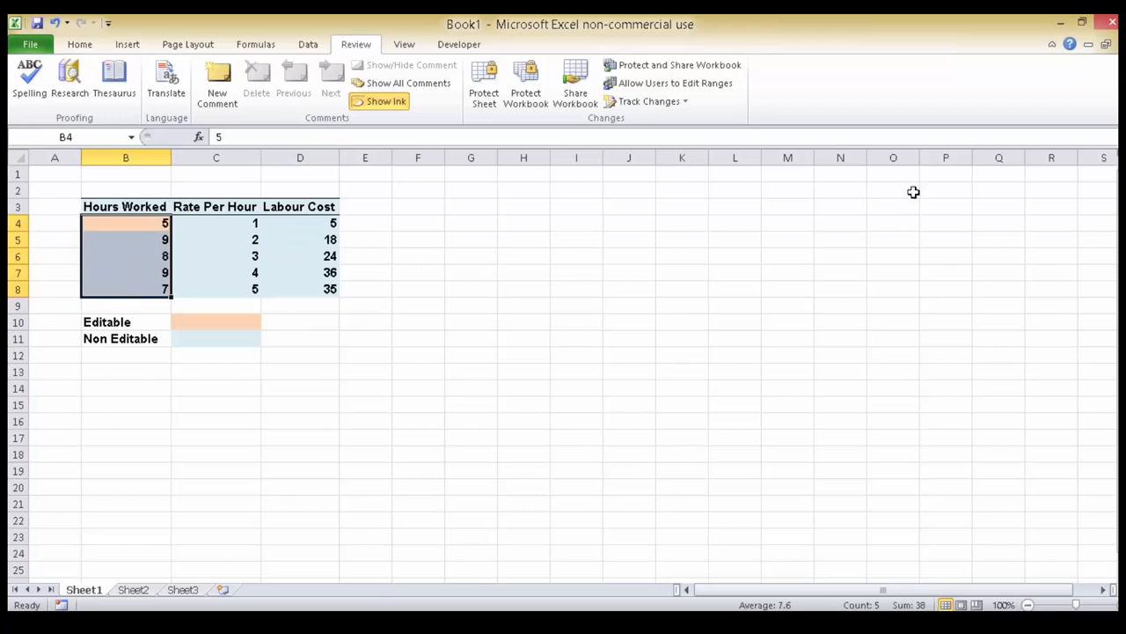
left_click(214, 223)
left_click_drag(275, 226, 303, 227)
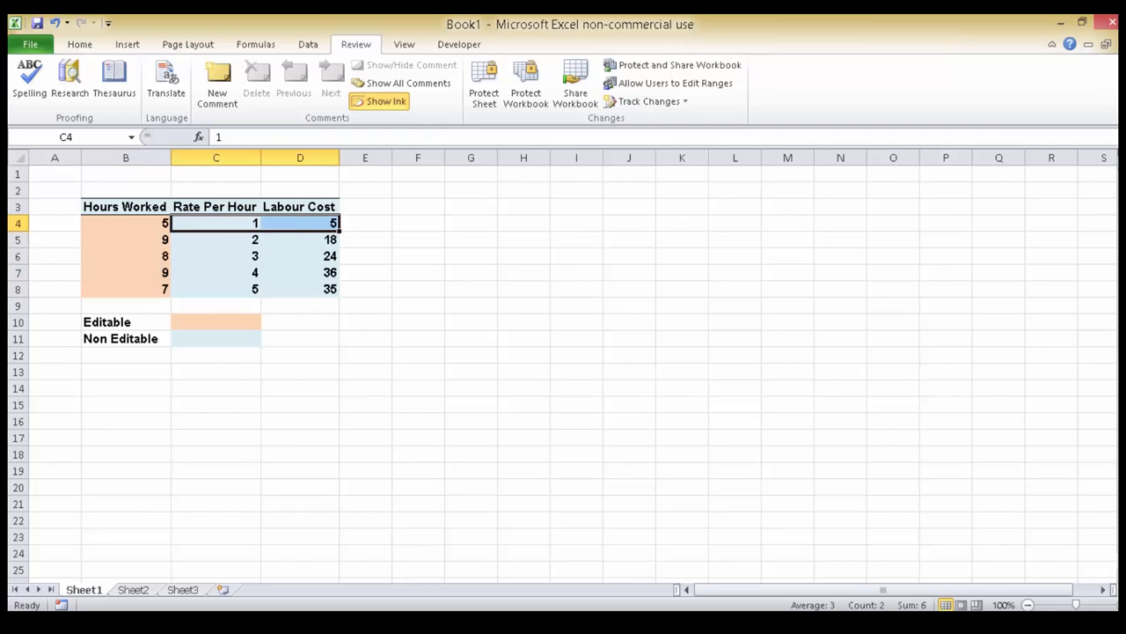
Turn off the Locked protection setting for every cell on Sheet1.
left_click(35, 173)
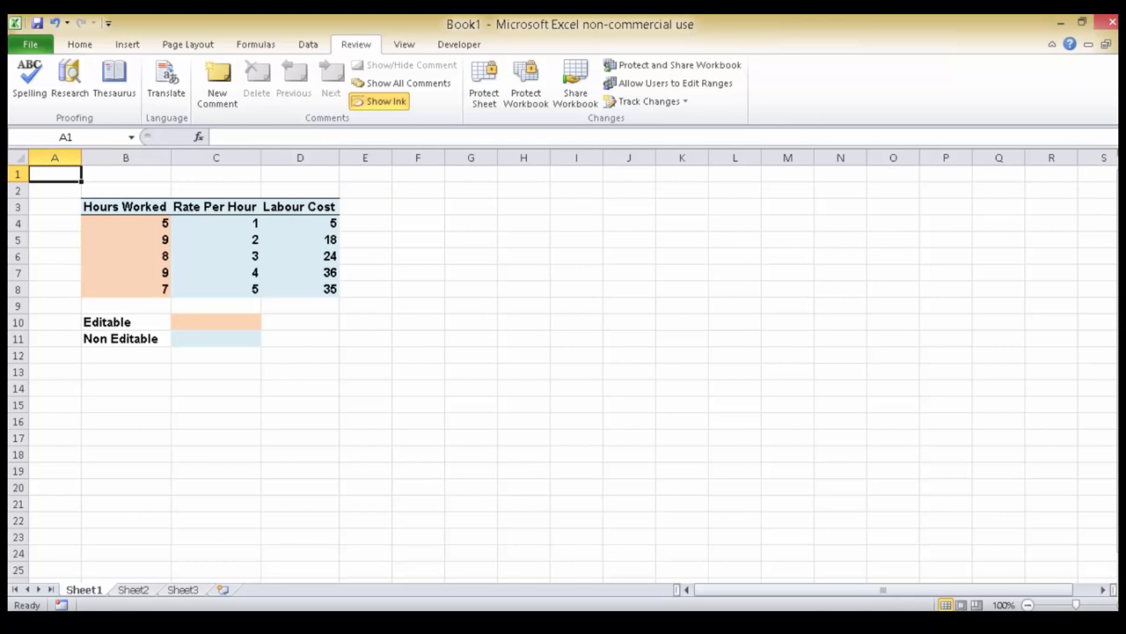
key("ctrl+a")
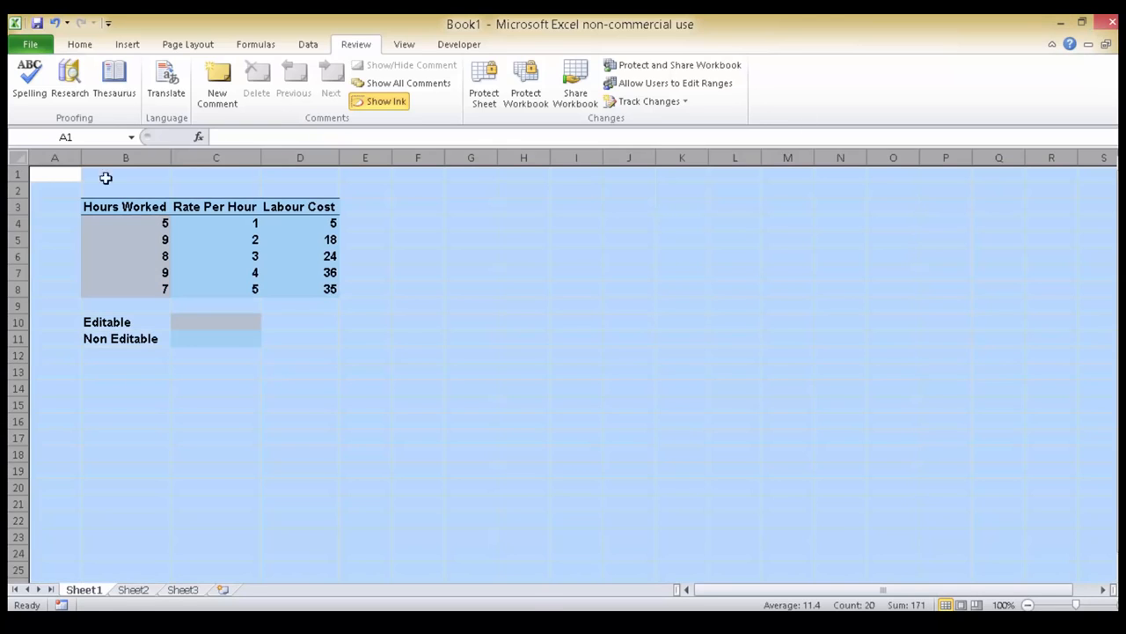
right_click(56, 185)
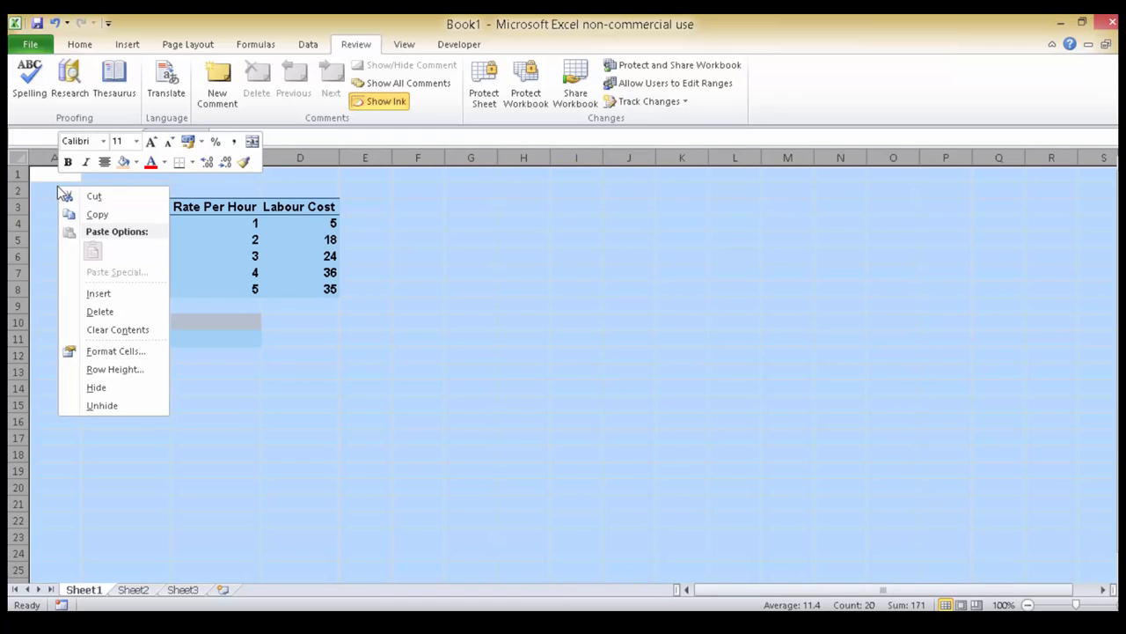
left_click(115, 351)
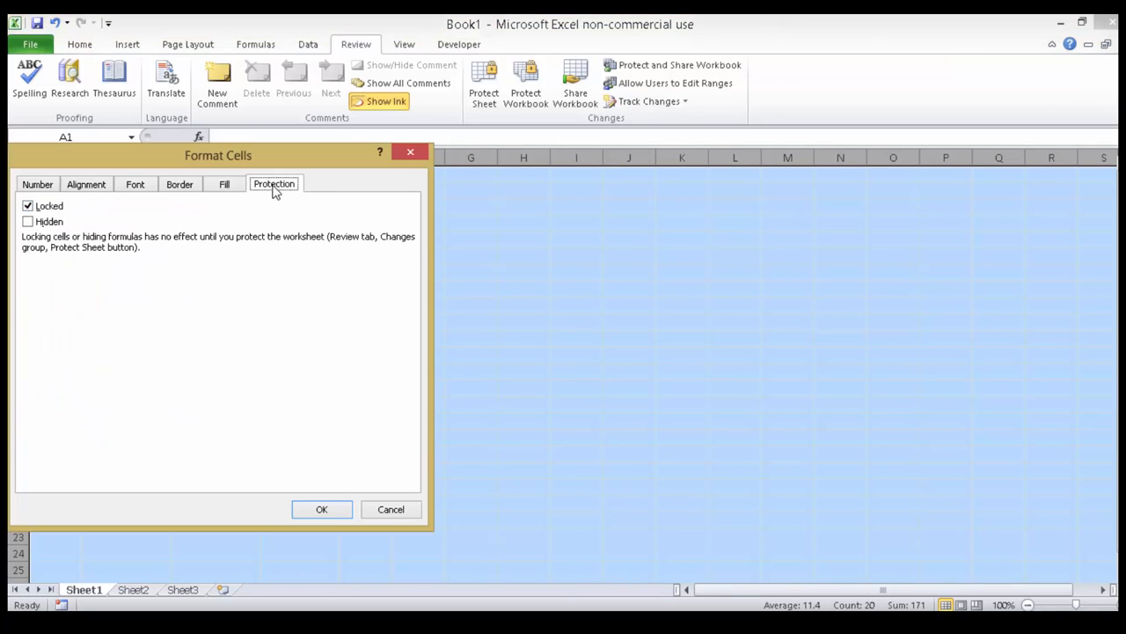
left_click(29, 207)
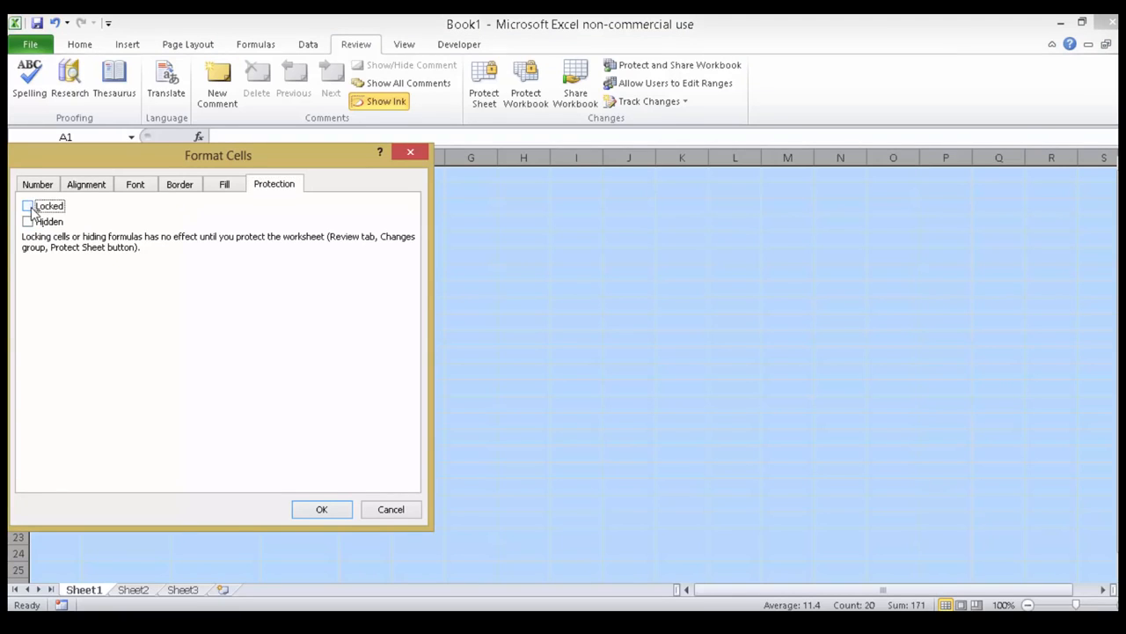
left_click(322, 512)
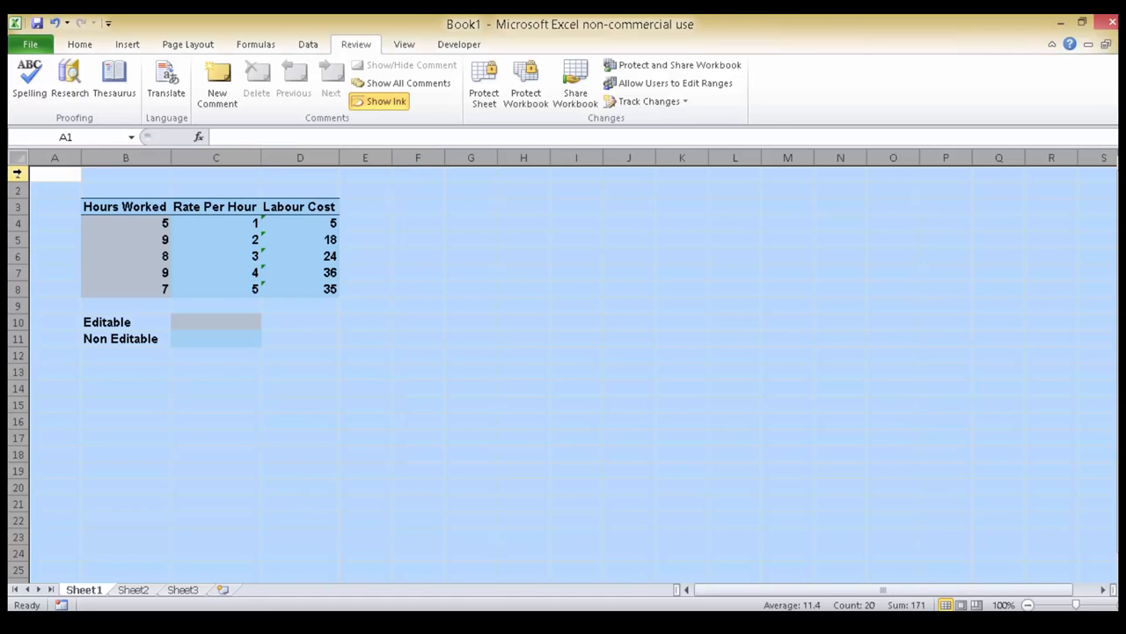
left_click(40, 168)
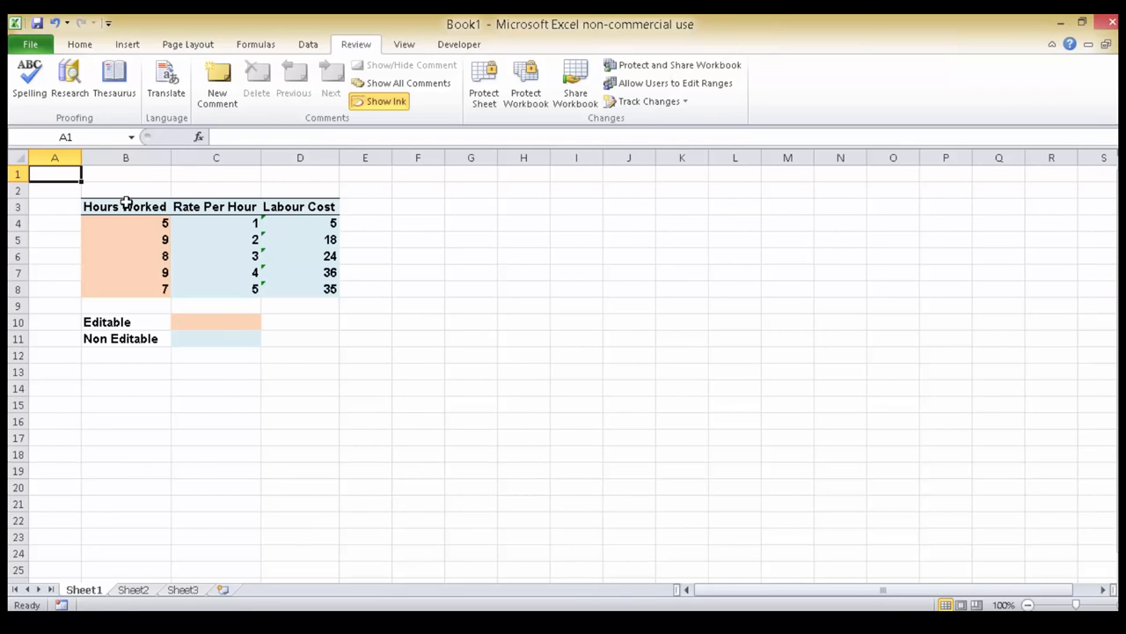
left_click_drag(115, 204, 290, 202)
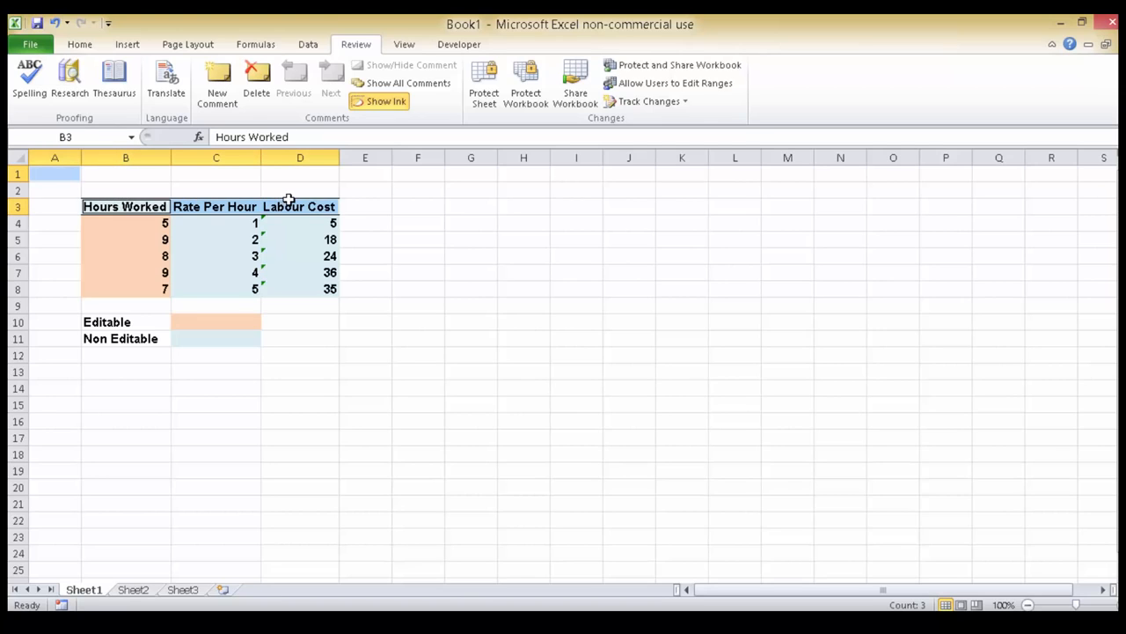
left_click_drag(210, 223, 305, 287)
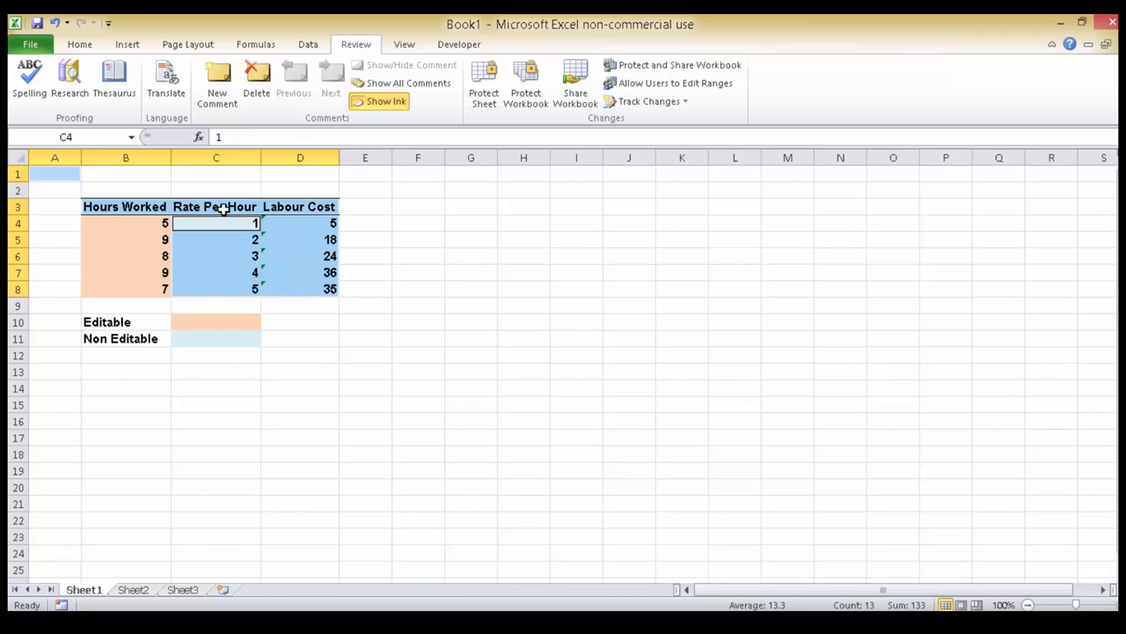
left_click(51, 170)
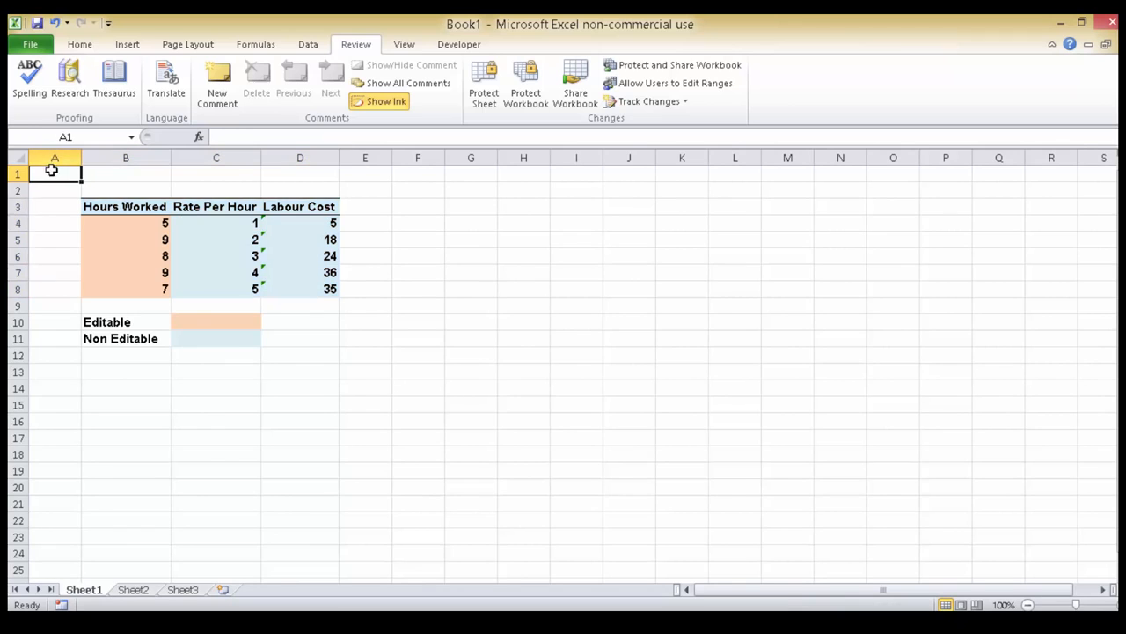
Turn on the Locked protection setting for the header cells B3:D3 and the rate and cost cells C4:D8 together.
left_click(136, 207)
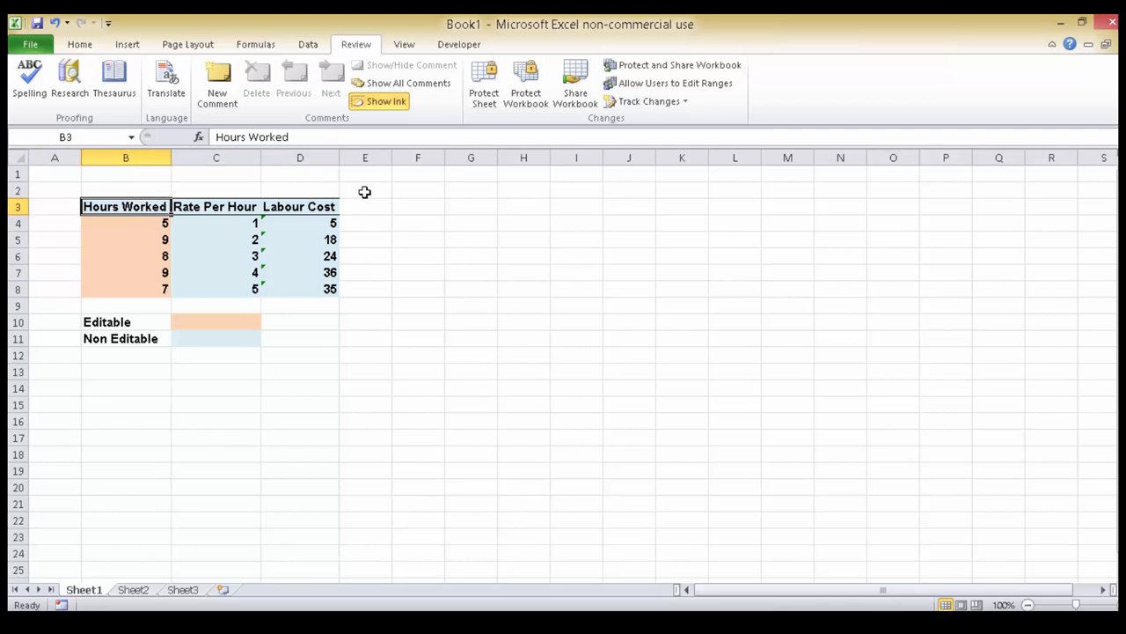
left_click_drag(156, 206, 291, 206)
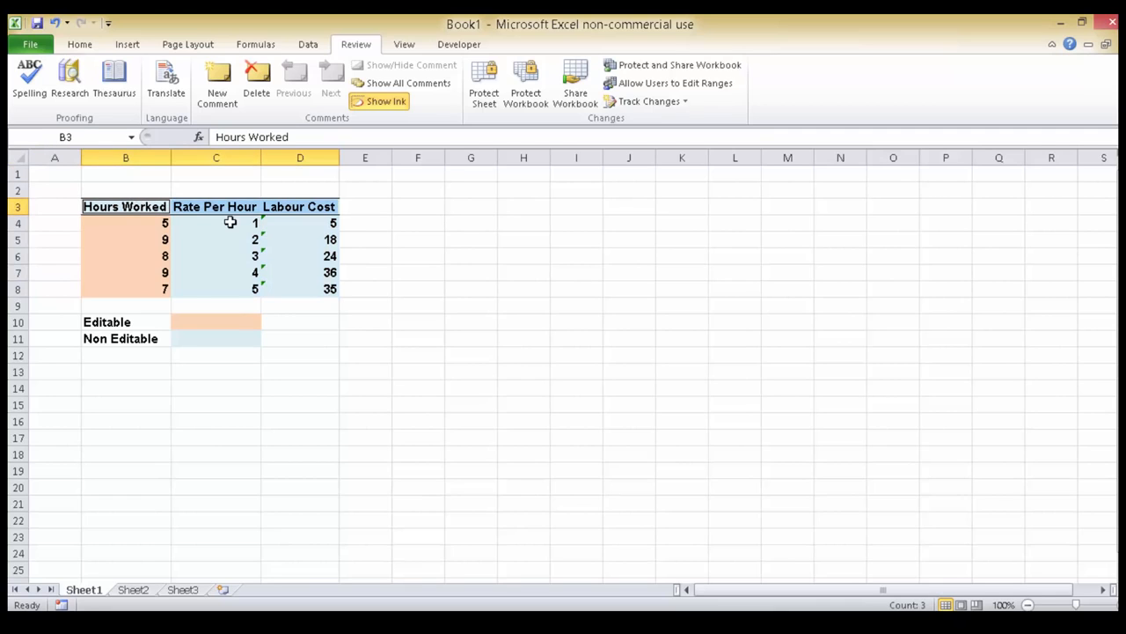
left_click_drag(227, 222, 326, 288)
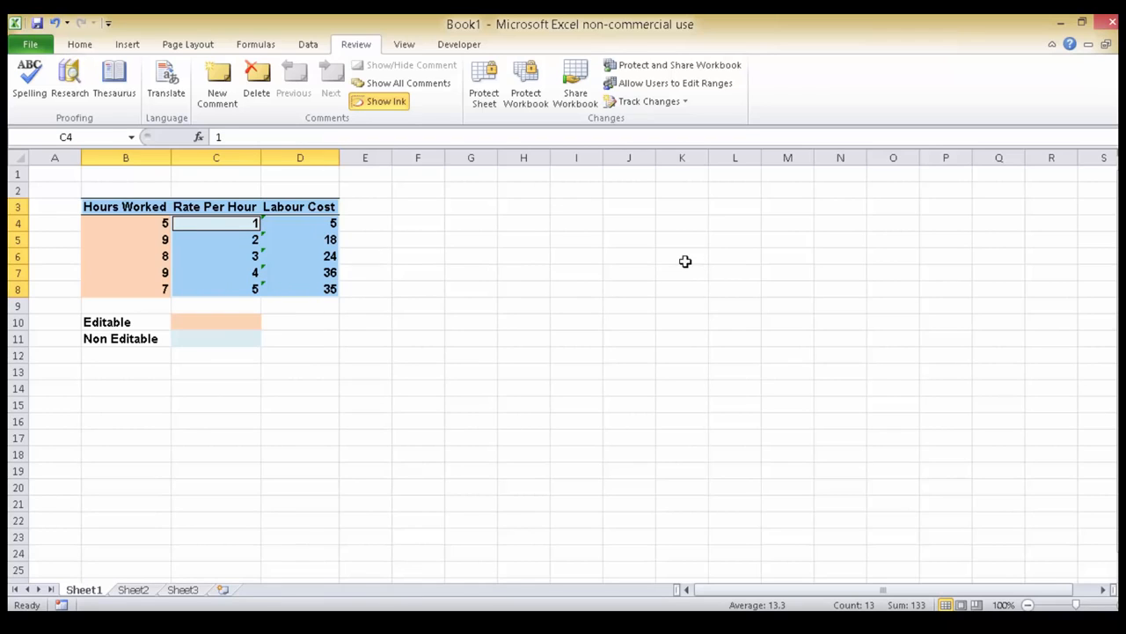
right_click(299, 229)
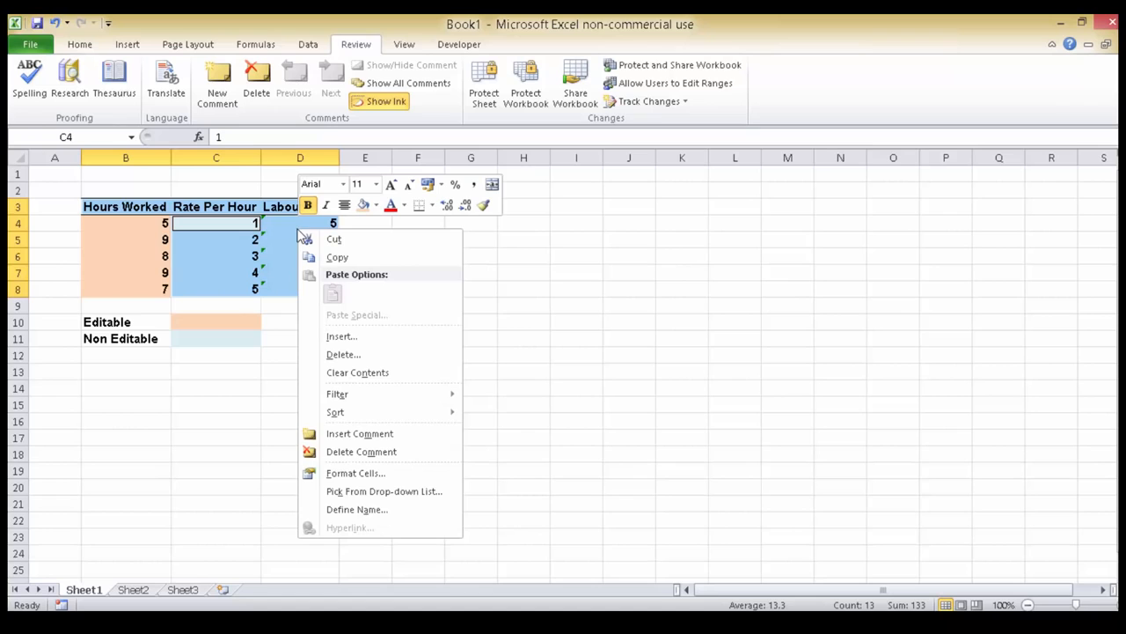
left_click(380, 475)
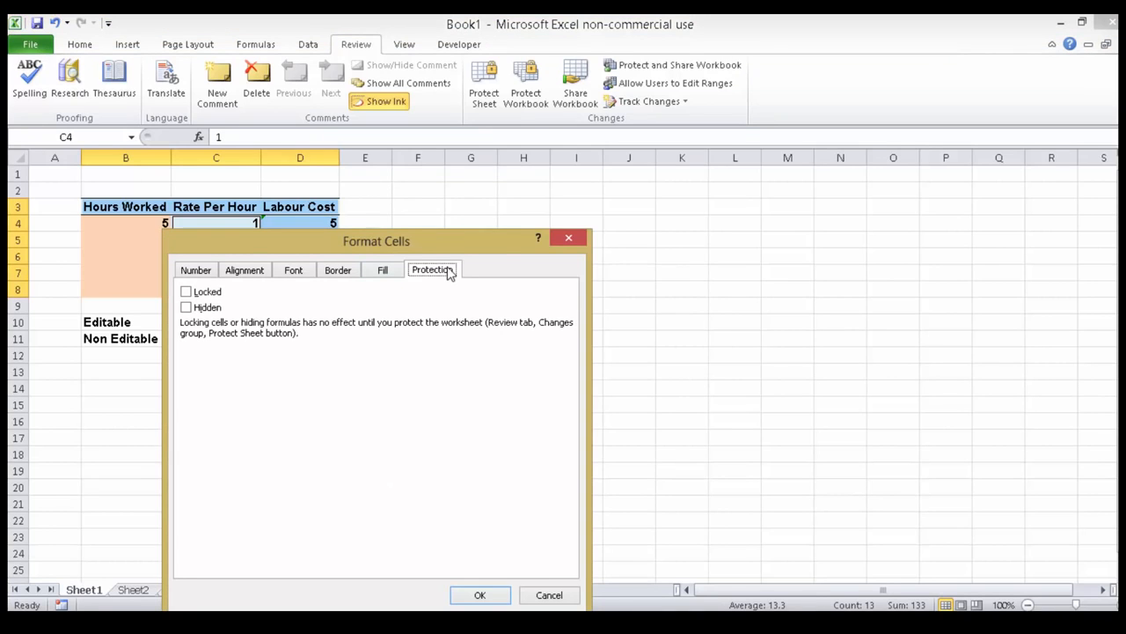
left_click(187, 292)
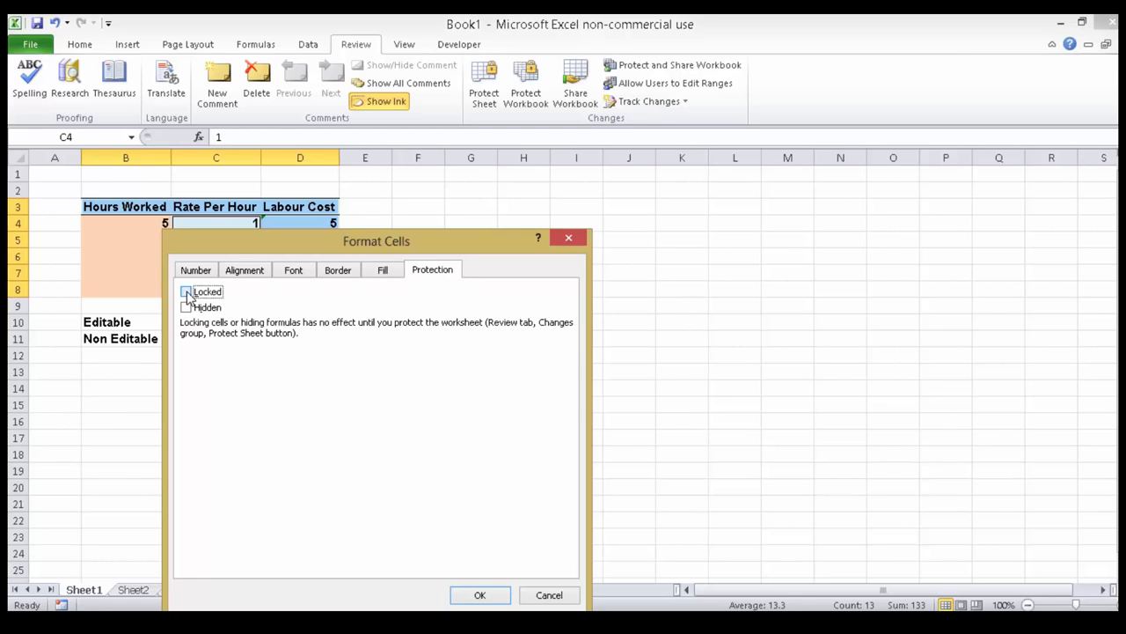
left_click(480, 596)
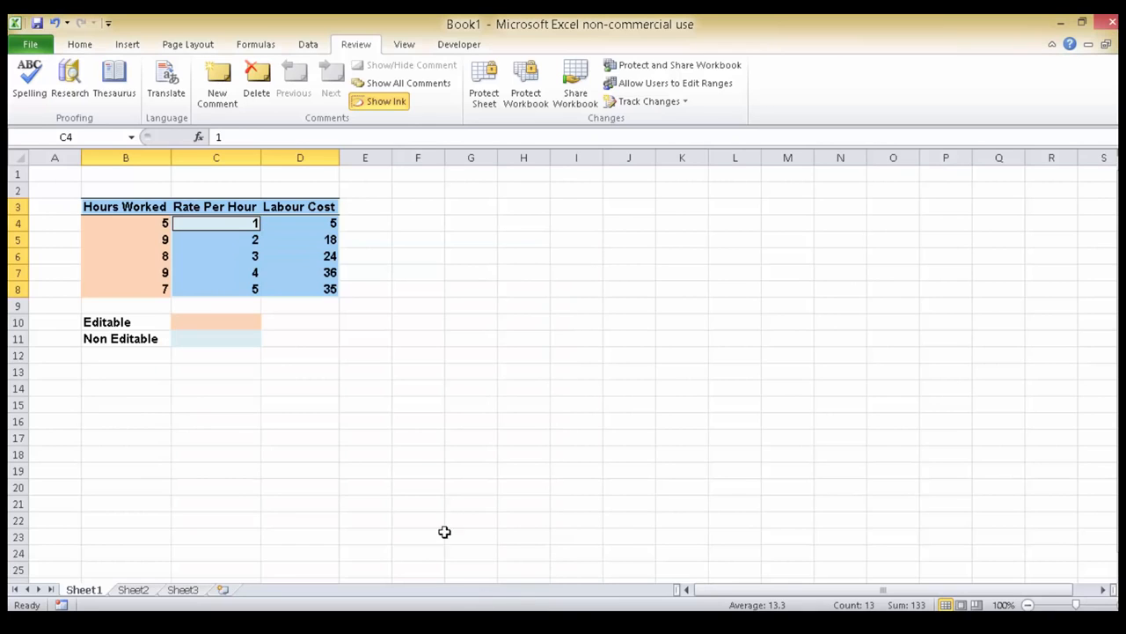
left_click(46, 172)
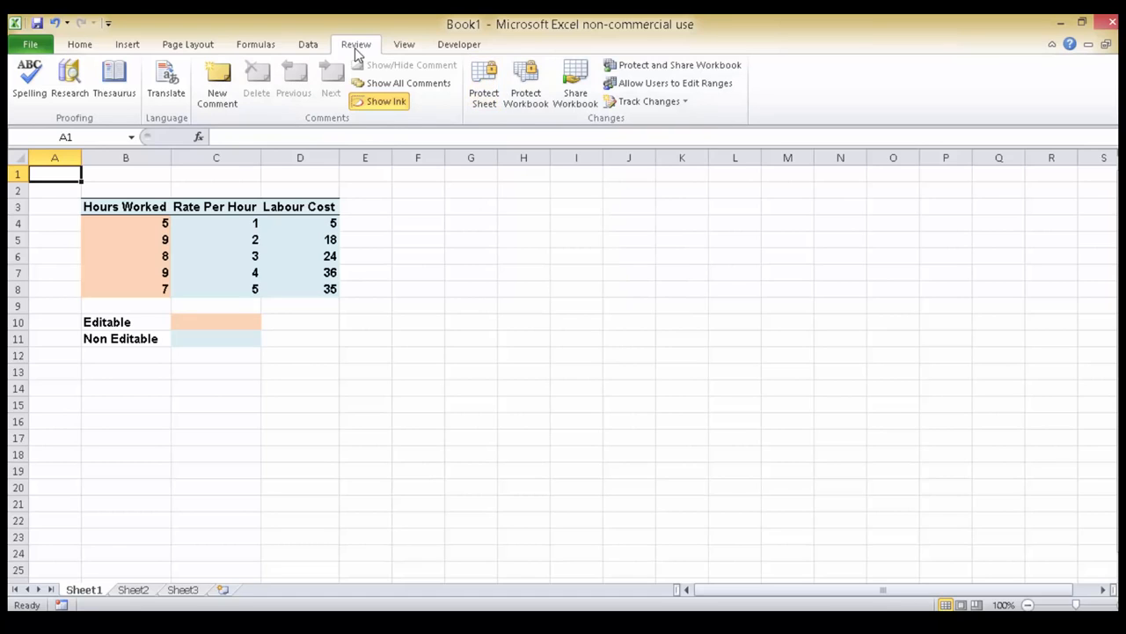
Protect Sheet1 and its locked cells, entering and confirming a password to unprotect the sheet.
left_click(487, 84)
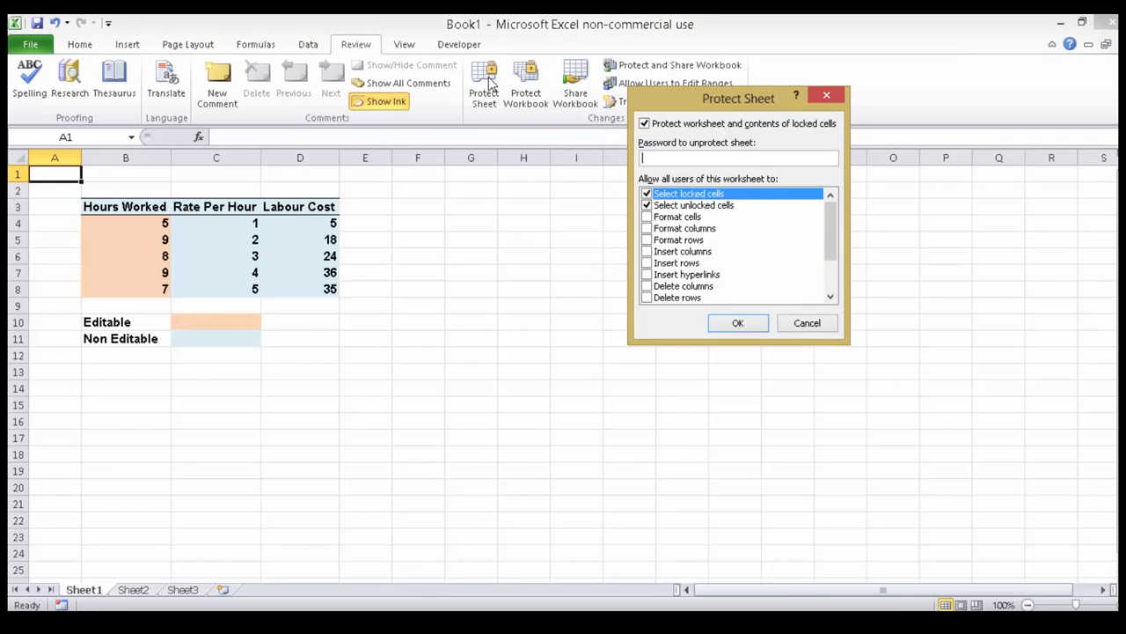
type("12")
left_click(750, 325)
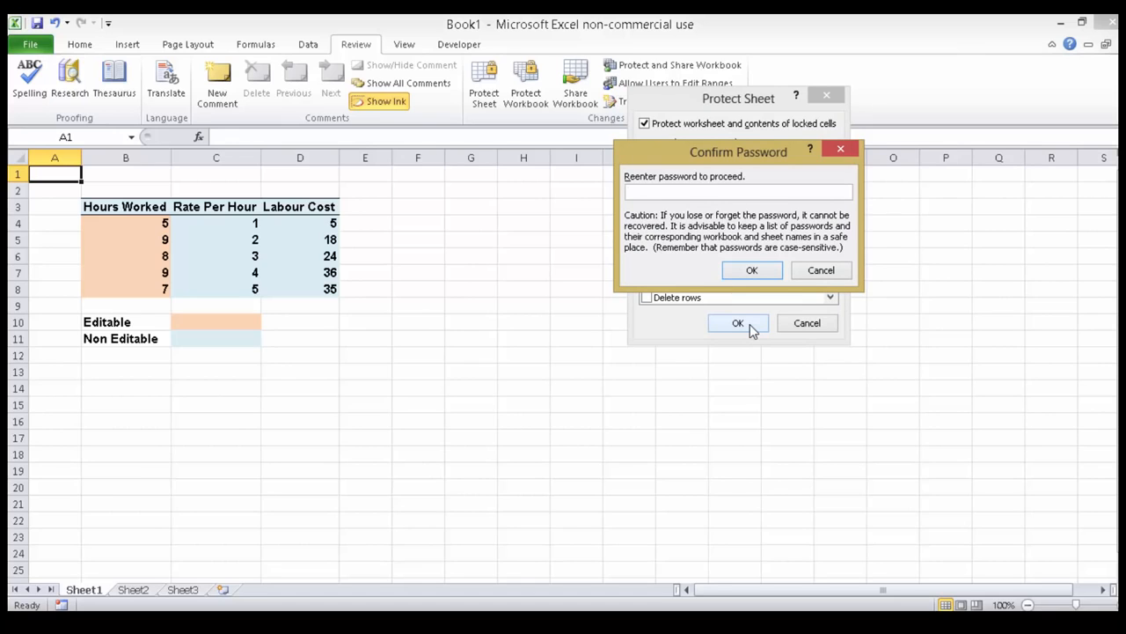
type("12")
left_click(751, 270)
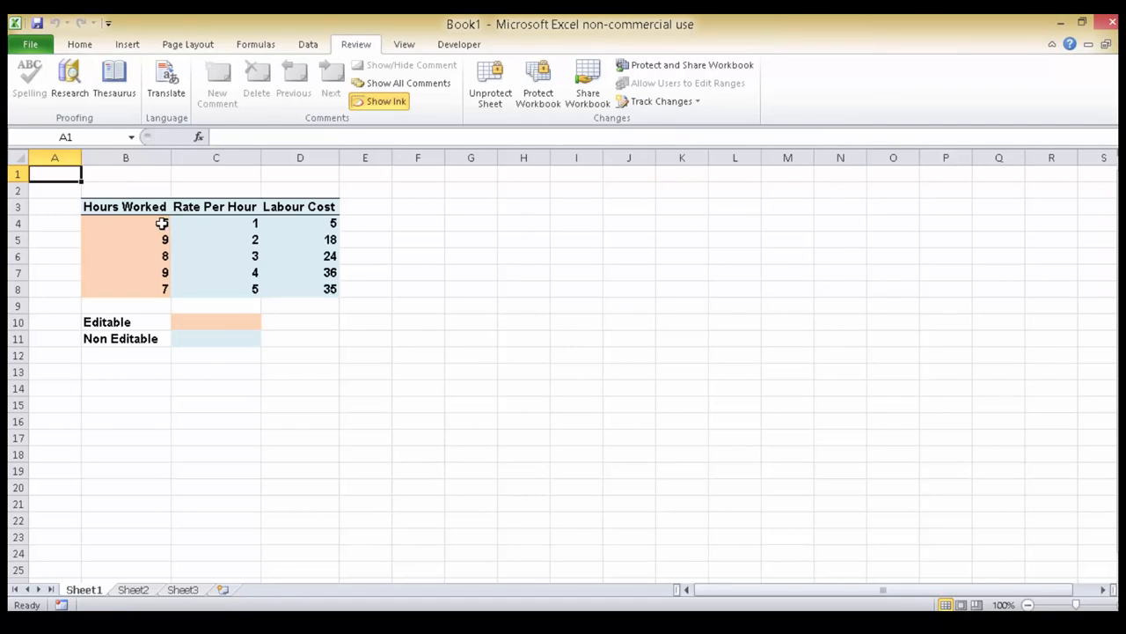
Set the Hours Worked values in B4:B8 to 1, 2, 4, 7 and 8.
left_click_drag(161, 224, 161, 290)
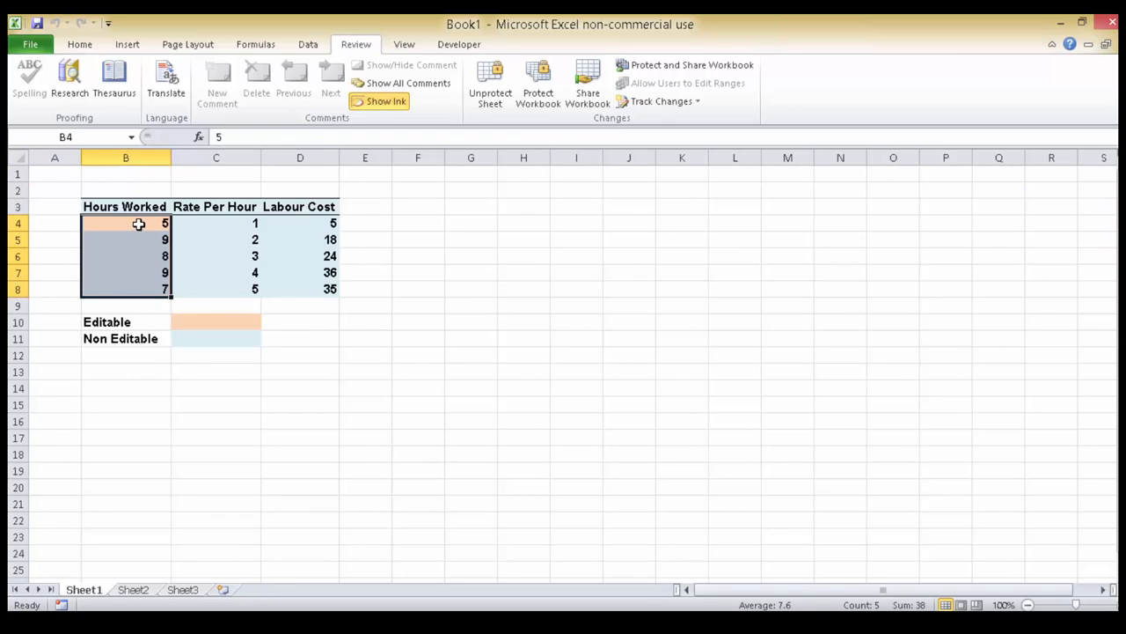
left_click(138, 224)
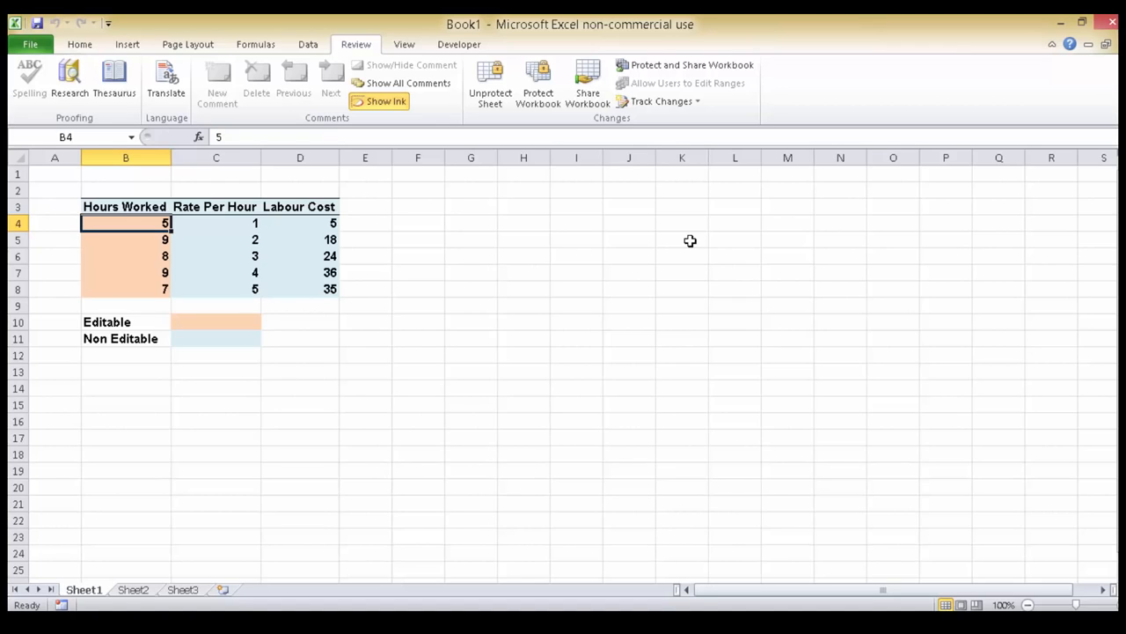
type("1")
key("Return")
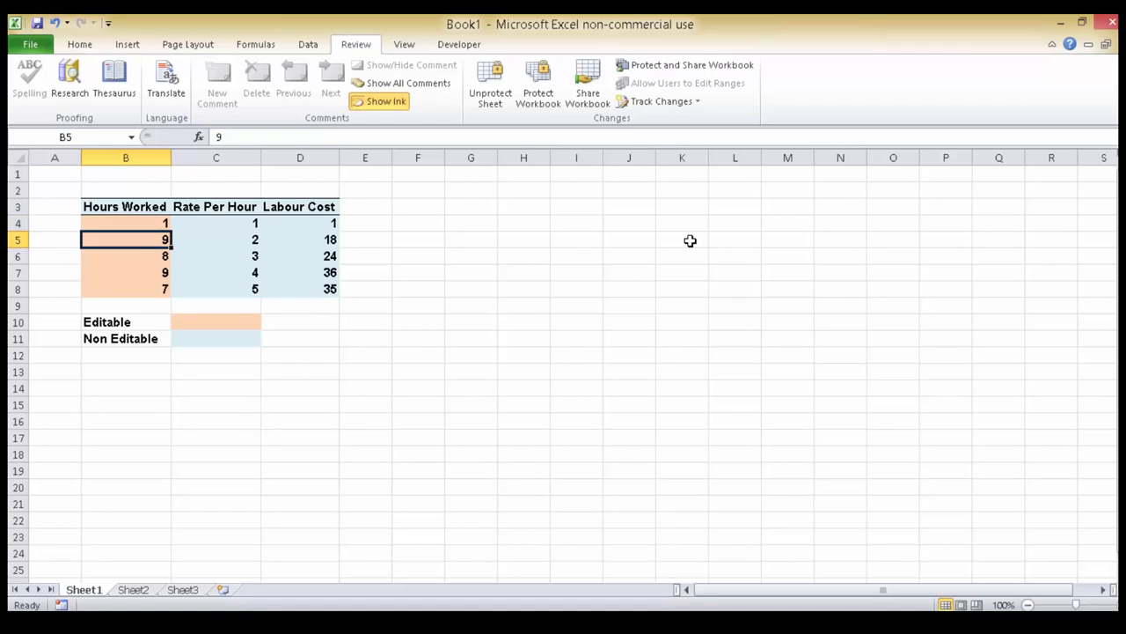
type("2")
key("Return")
type("4")
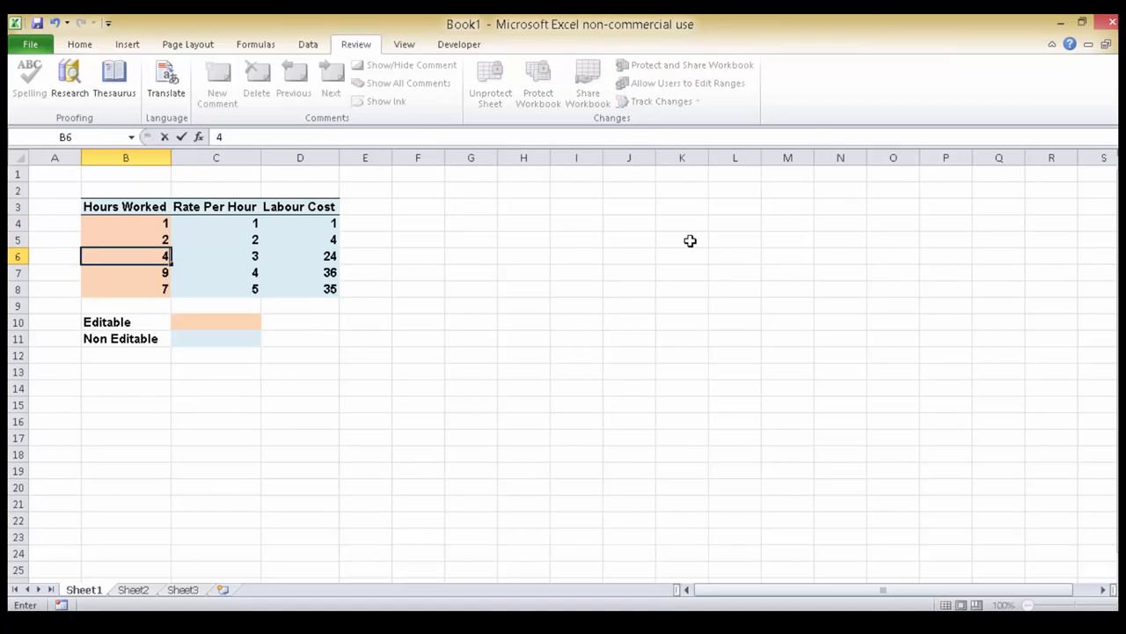
key("Return")
type("7")
key("Return")
type("8")
key("Return")
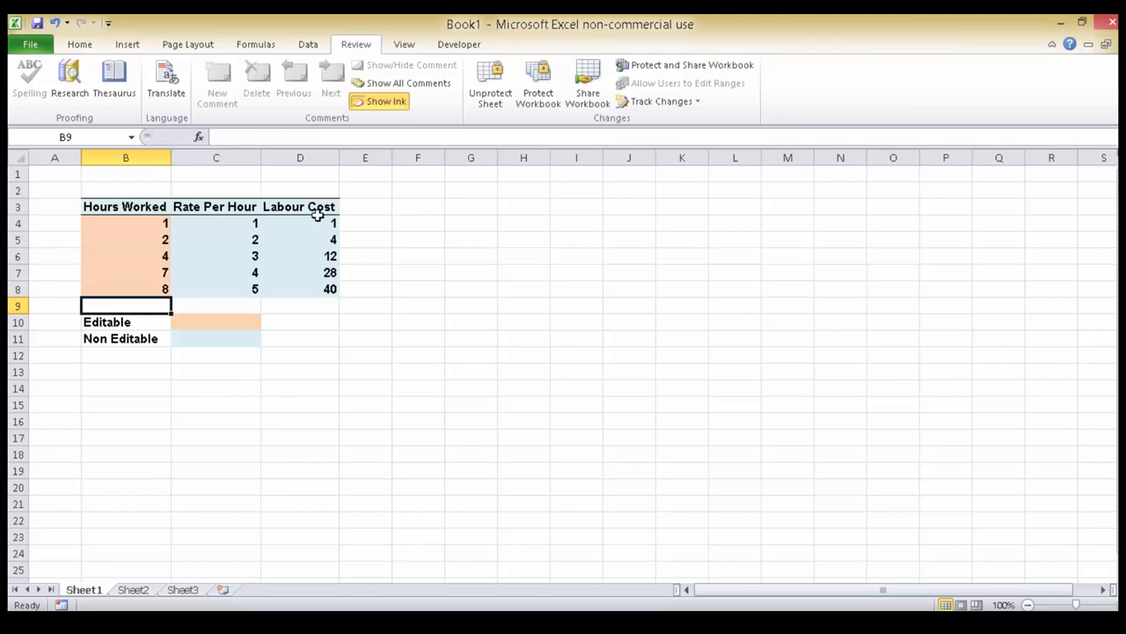
Try to clear the locked Rate Per Hour value in C4 on the protected sheet.
left_click(231, 223)
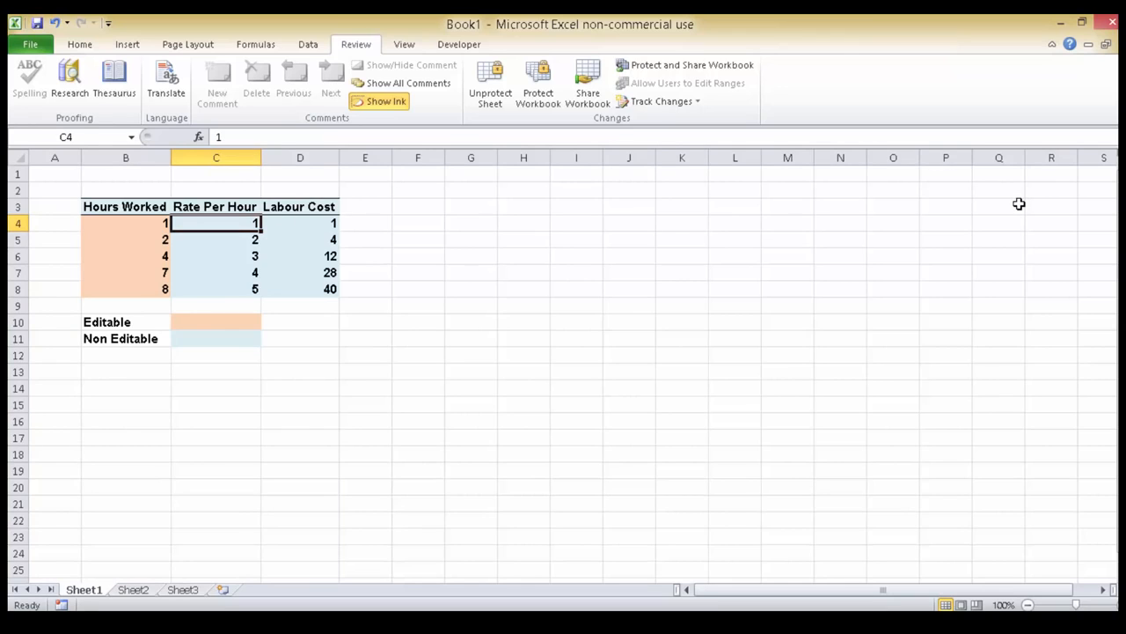
key("Delete")
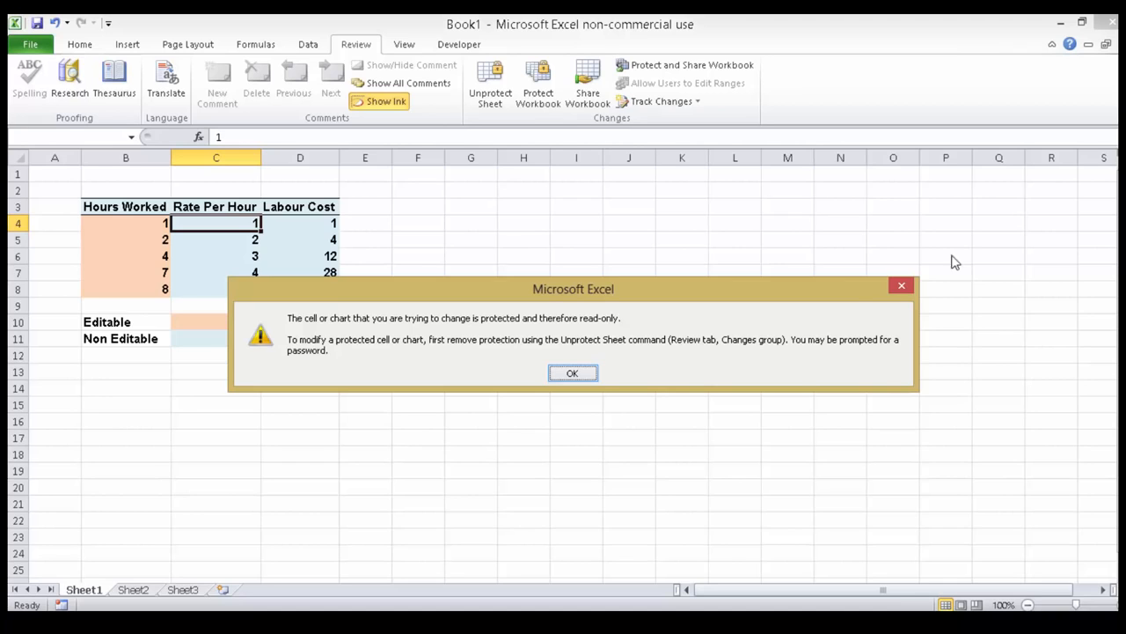
left_click(572, 374)
left_click(45, 176)
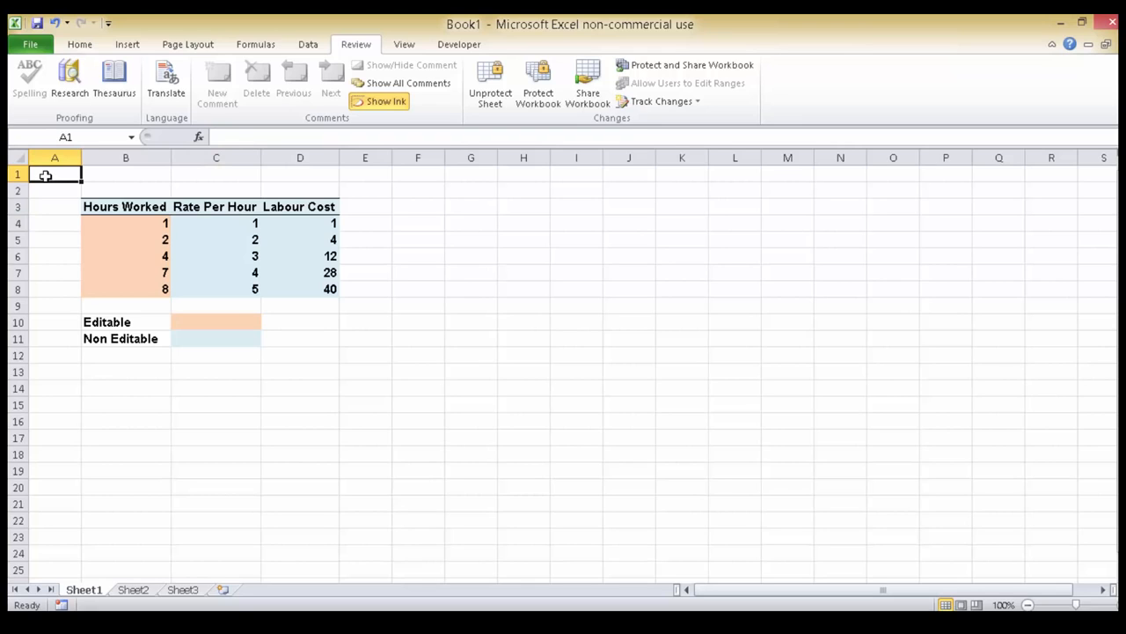
Remove the protection from Sheet1 by entering the sheet's password.
left_click(494, 91)
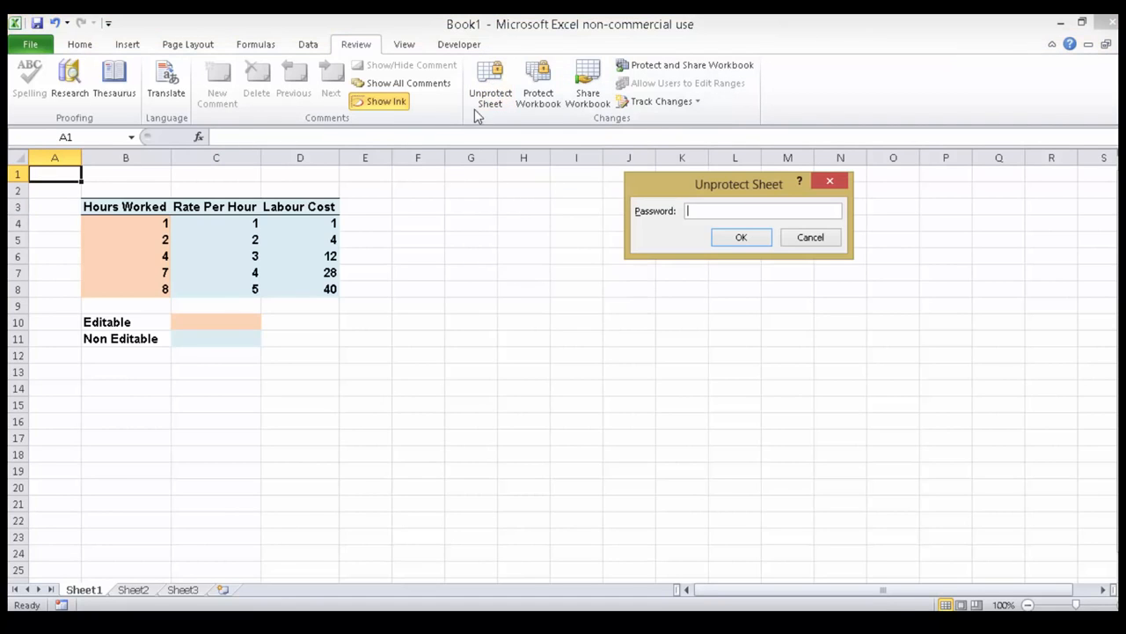
left_click(836, 239)
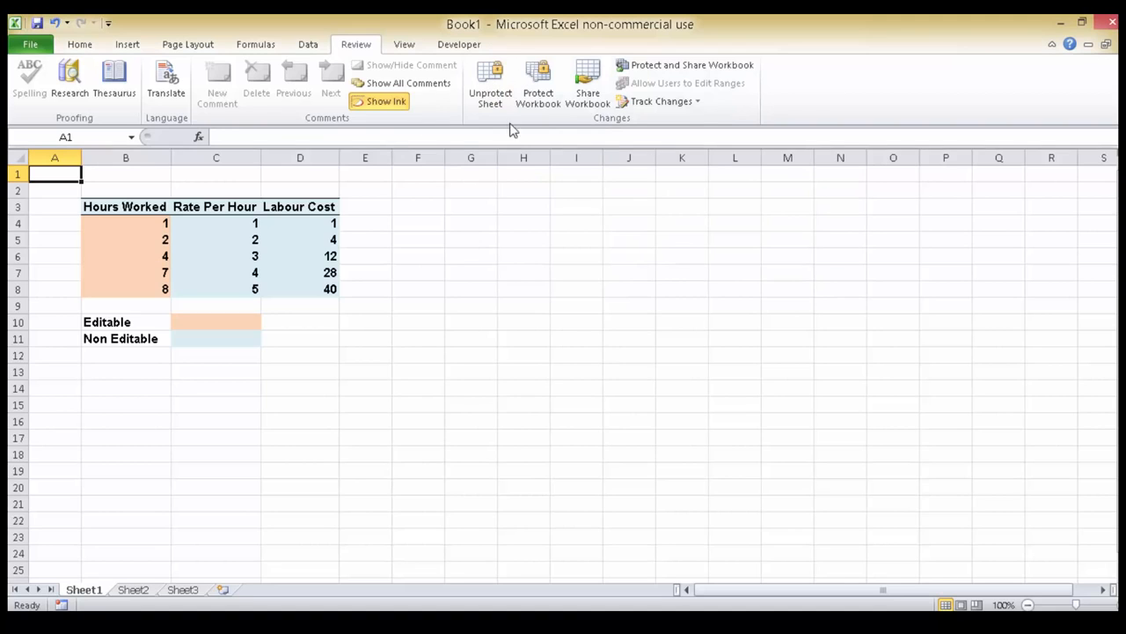
left_click(498, 79)
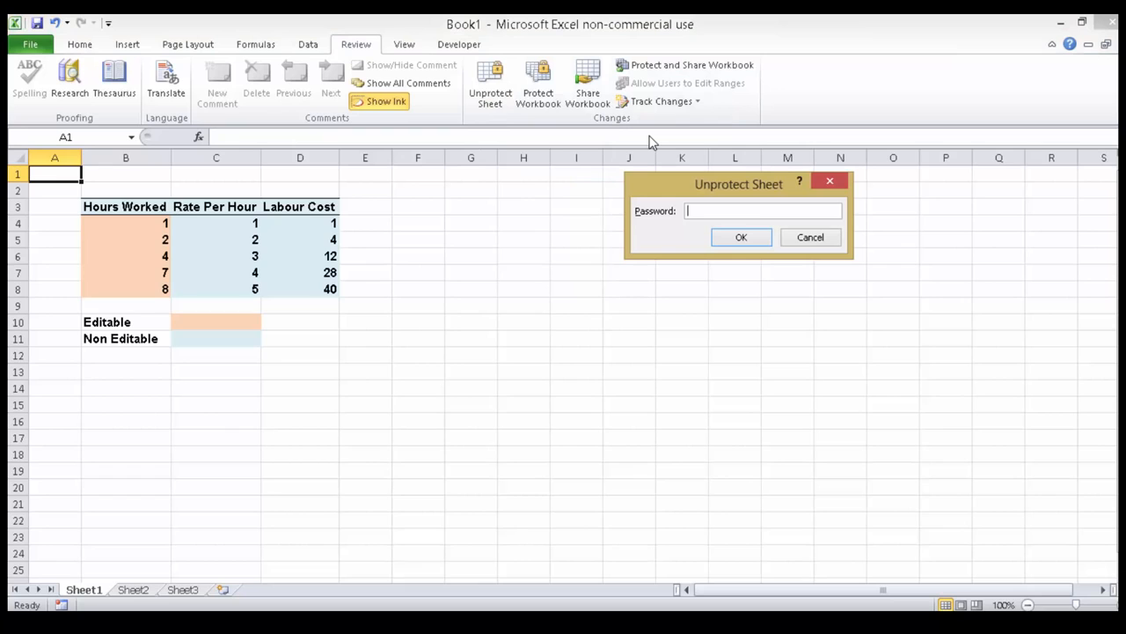
type("123")
left_click(748, 238)
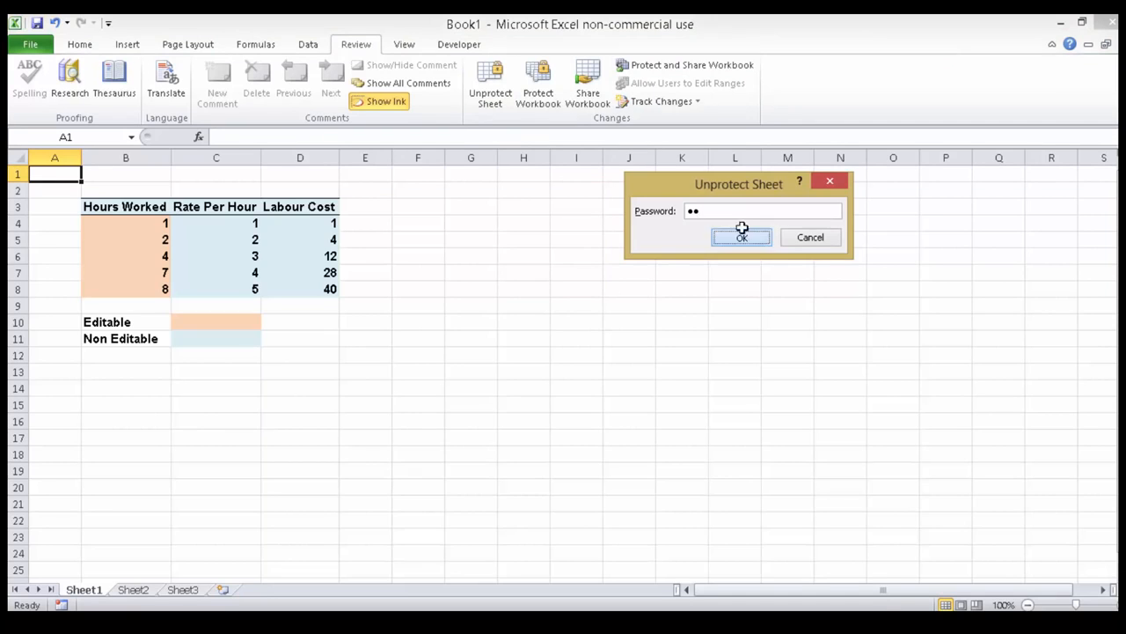
Set the Rate Per Hour value in C4 to 5.
left_click(234, 221)
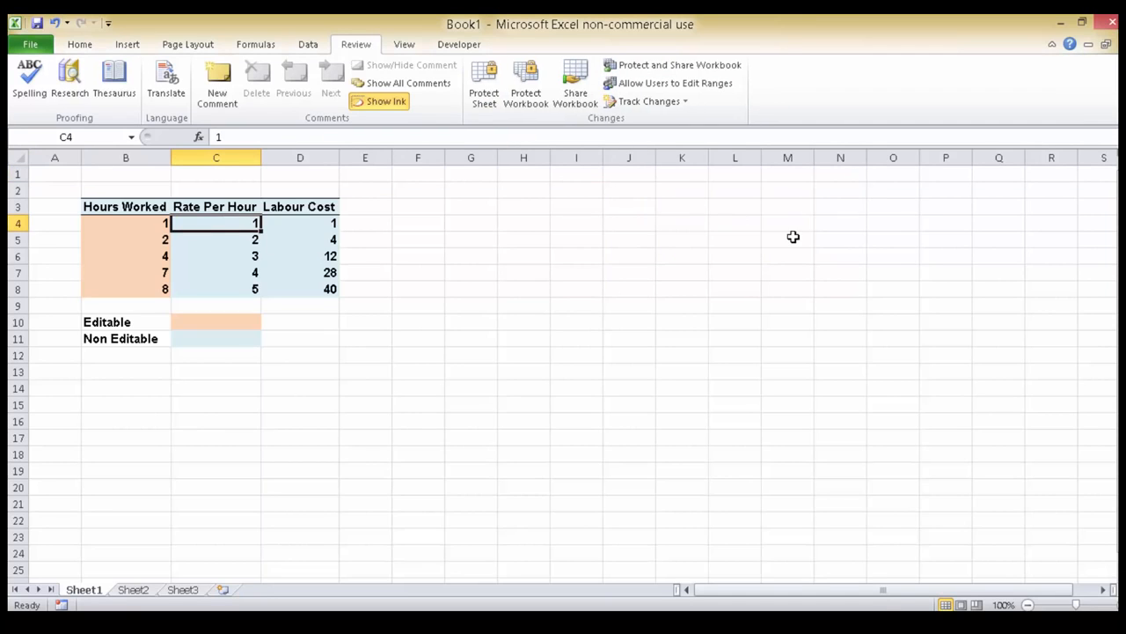
type("5")
key("Return")
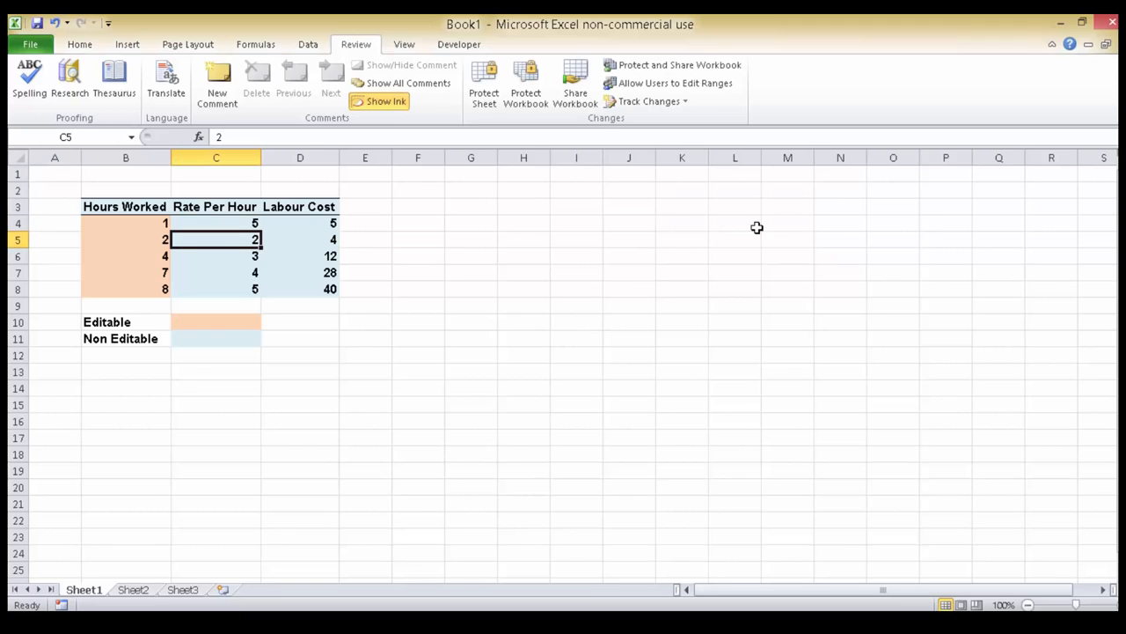